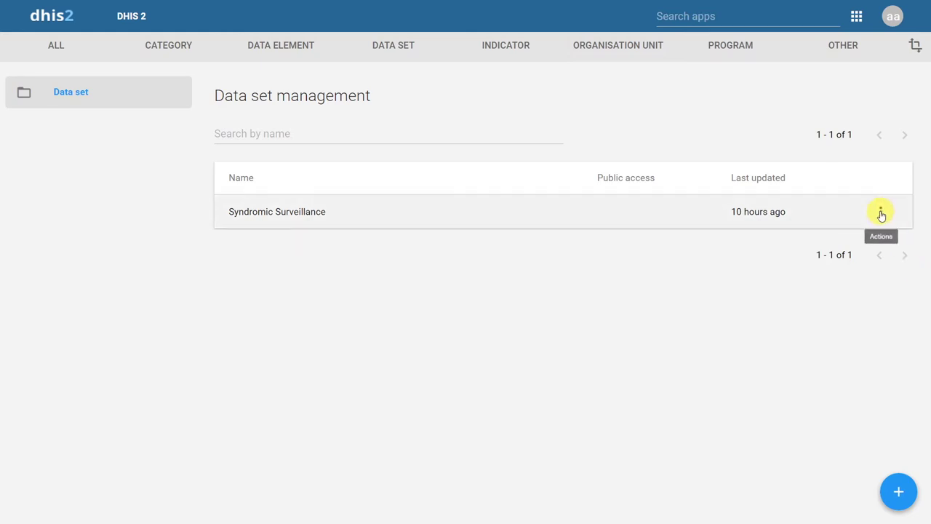
Open section management for the Syndromic Surveillance data set and start a new section named Fever
{"action": "left_click", "coordinate": [881, 213]}
{"action": "left_click", "coordinate": [803, 389]}
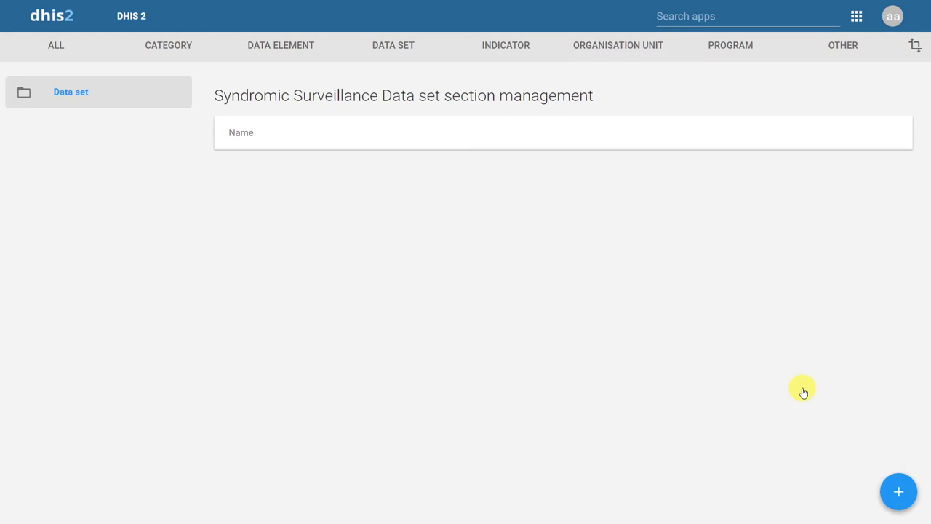
{"action": "left_click", "coordinate": [897, 492]}
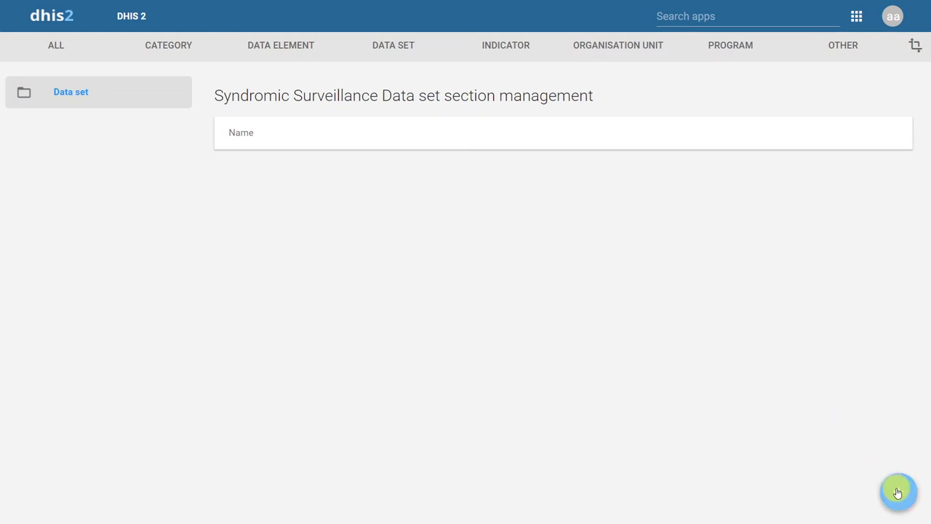
{"action": "left_click", "coordinate": [898, 492]}
{"action": "left_click", "coordinate": [455, 144]}
{"action": "type", "text": "Fever"}
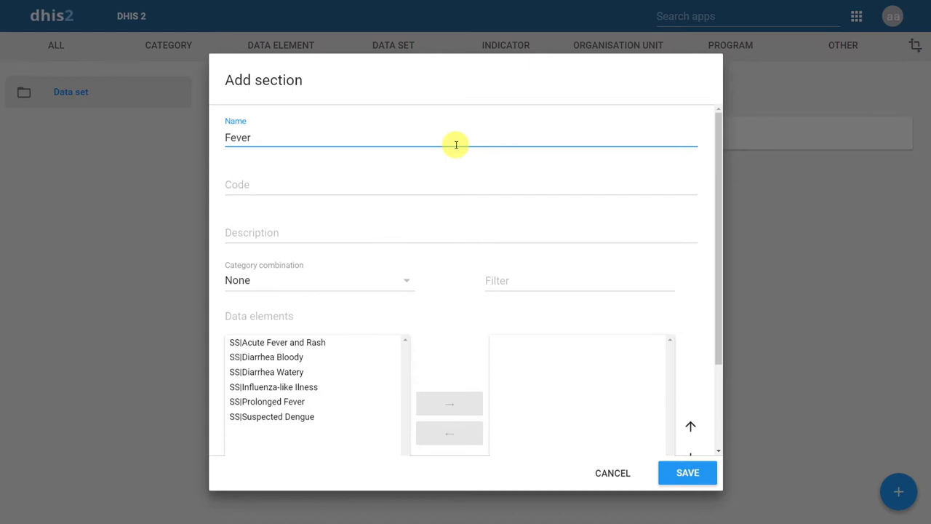
Assign SS|Acute Fever and Rash, SS|Influenza-like Ilness, SS|Prolonged Fever and SS|Suspected Dengue to the Fever section
{"action": "left_click_drag", "start_coordinate": [714, 172], "coordinate": [711, 269]}
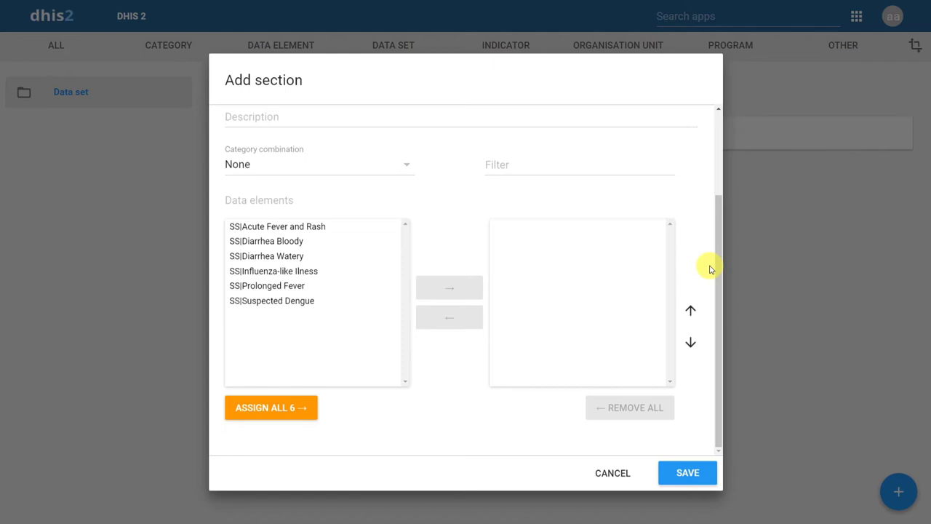
{"action": "double_click", "coordinate": [305, 226]}
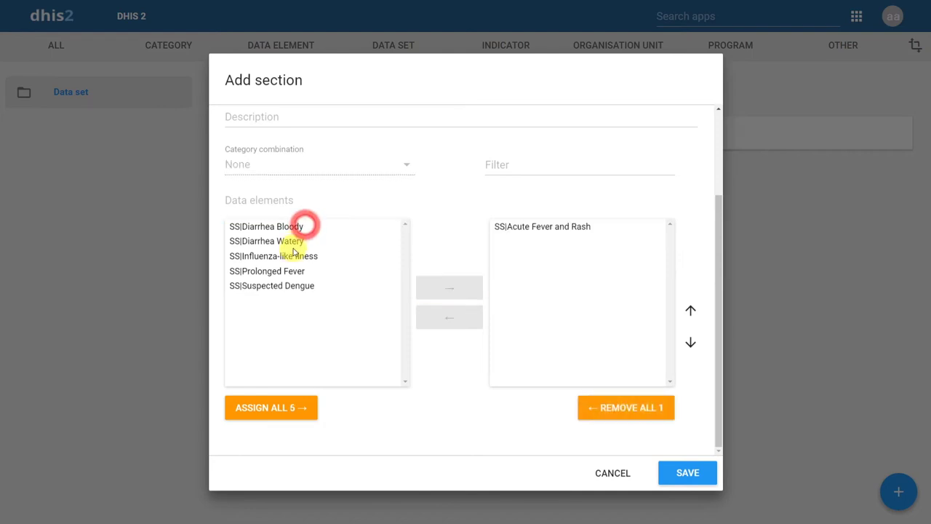
{"action": "double_click", "coordinate": [287, 256]}
{"action": "double_click", "coordinate": [286, 257]}
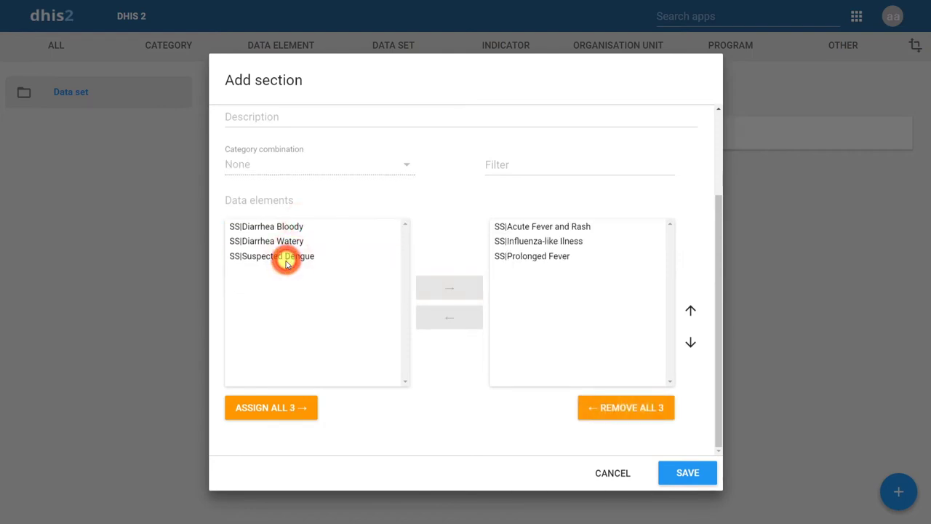
{"action": "double_click", "coordinate": [286, 259]}
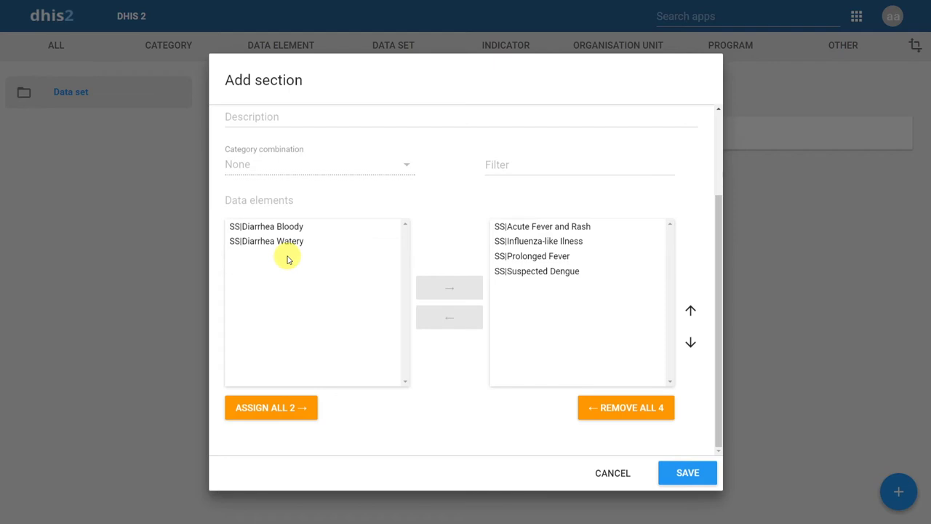
Move SS|Prolonged Fever one place up in the assigned data elements and save the Fever section
{"action": "left_click", "coordinate": [534, 261]}
{"action": "left_click", "coordinate": [690, 313]}
{"action": "left_click", "coordinate": [709, 274]}
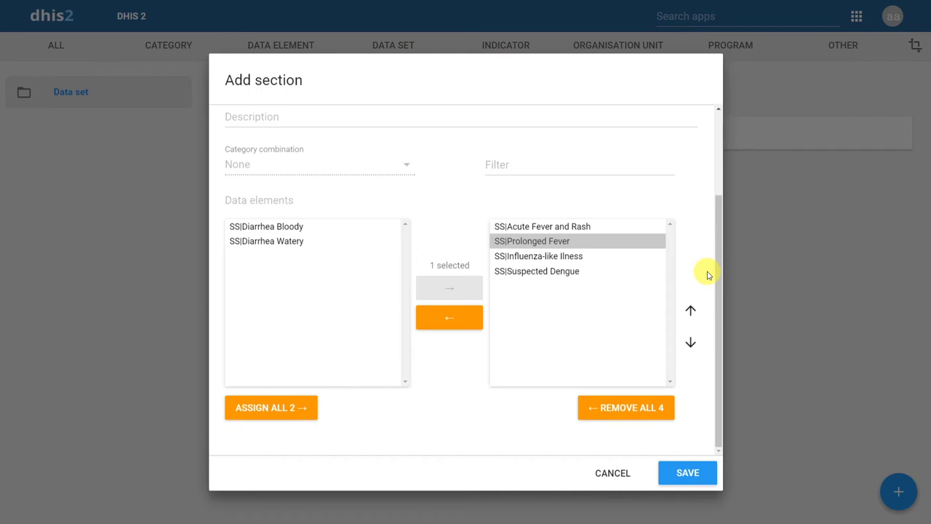
{"action": "left_click", "coordinate": [689, 473]}
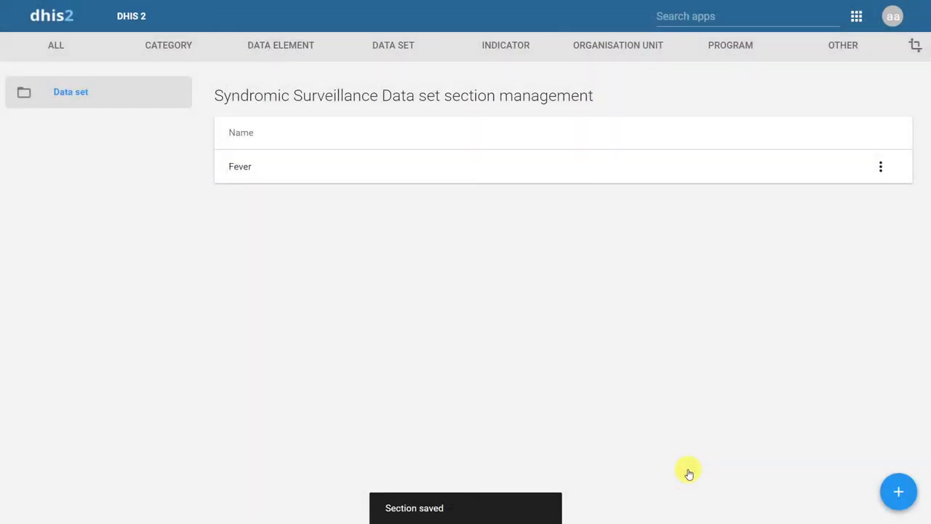
Start a new section named Diarrhea and assign SS|Diarrhea Bloody and SS|Diarrhea Watery to it
{"action": "left_click", "coordinate": [900, 485]}
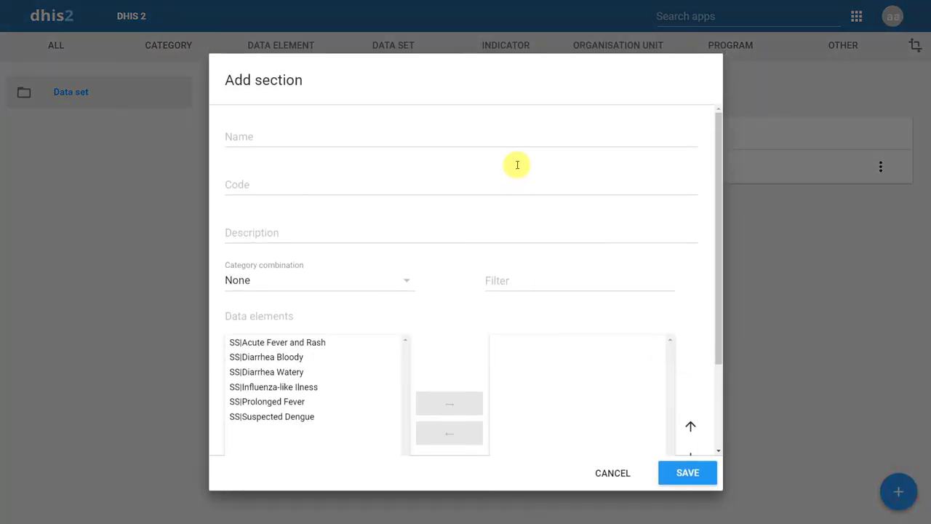
{"action": "left_click", "coordinate": [518, 129]}
{"action": "type", "text": "Diarrhea"}
{"action": "scroll", "coordinate": [281, 360], "scroll_direction": "down", "scroll_amount": 1}
{"action": "double_click", "coordinate": [281, 356]}
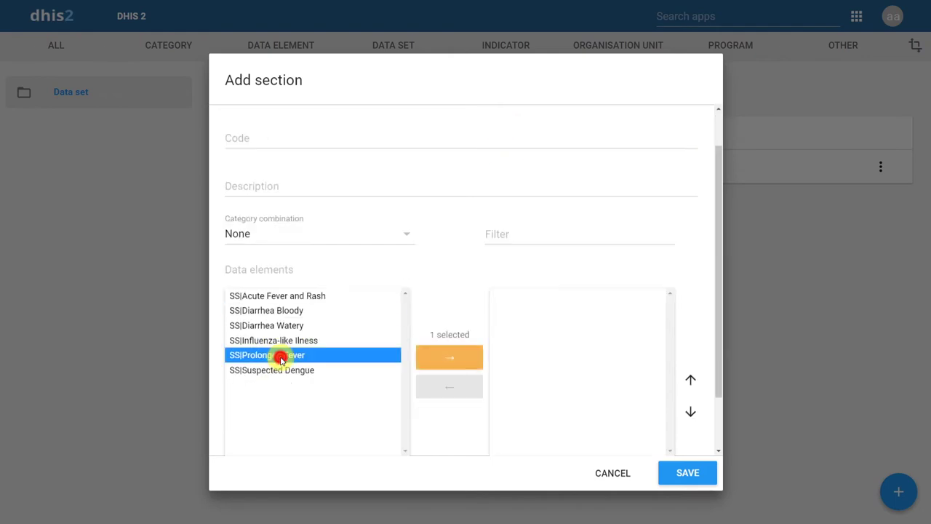
{"action": "double_click", "coordinate": [539, 294]}
{"action": "double_click", "coordinate": [289, 310]}
{"action": "double_click", "coordinate": [288, 310]}
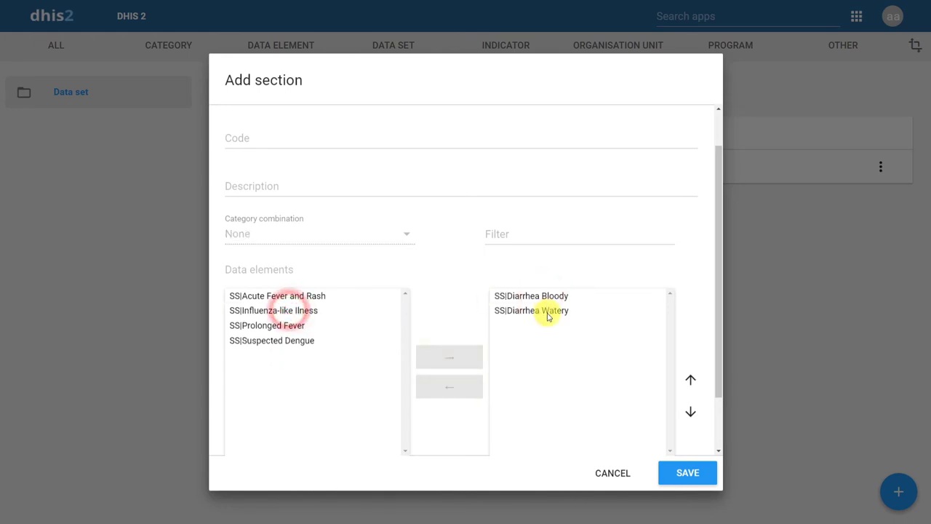
Move SS|Diarrhea Watery above SS|Diarrhea Bloody and save the Diarrhea section
{"action": "left_click", "coordinate": [548, 314]}
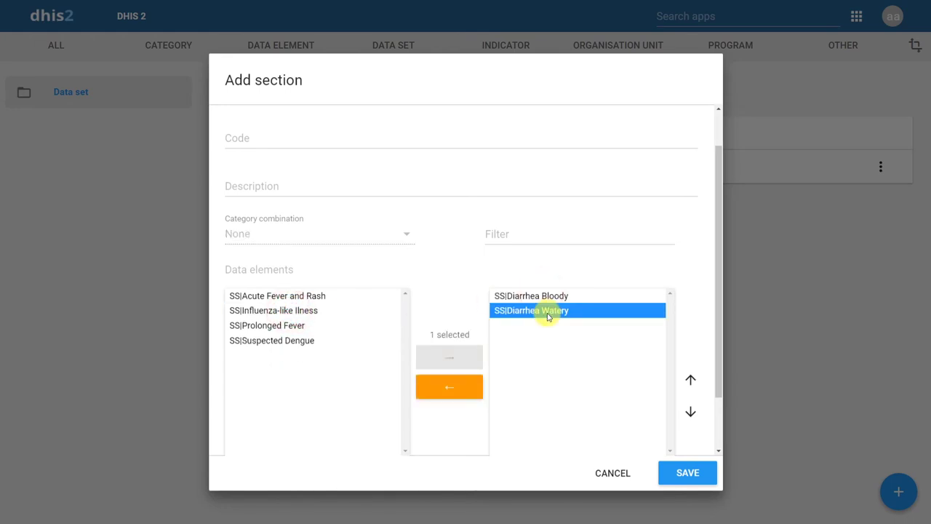
{"action": "left_click", "coordinate": [691, 381]}
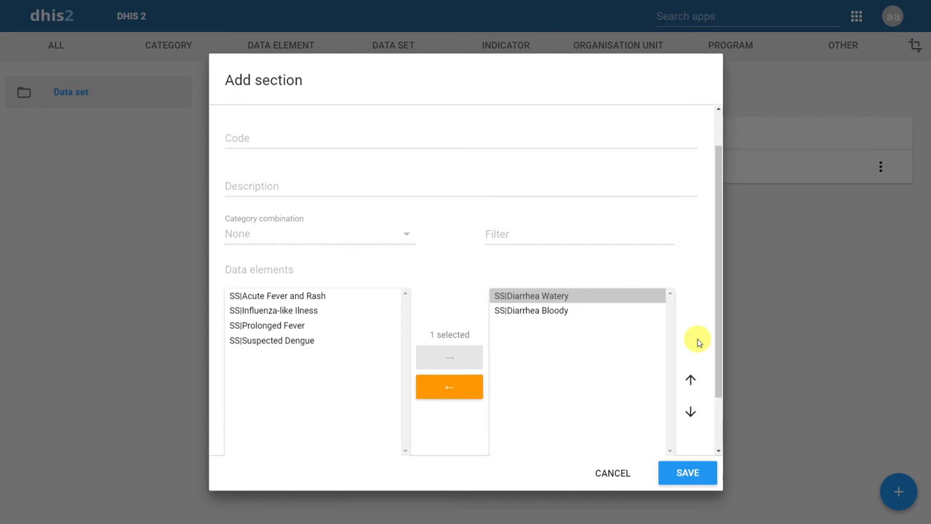
{"action": "left_click", "coordinate": [686, 475]}
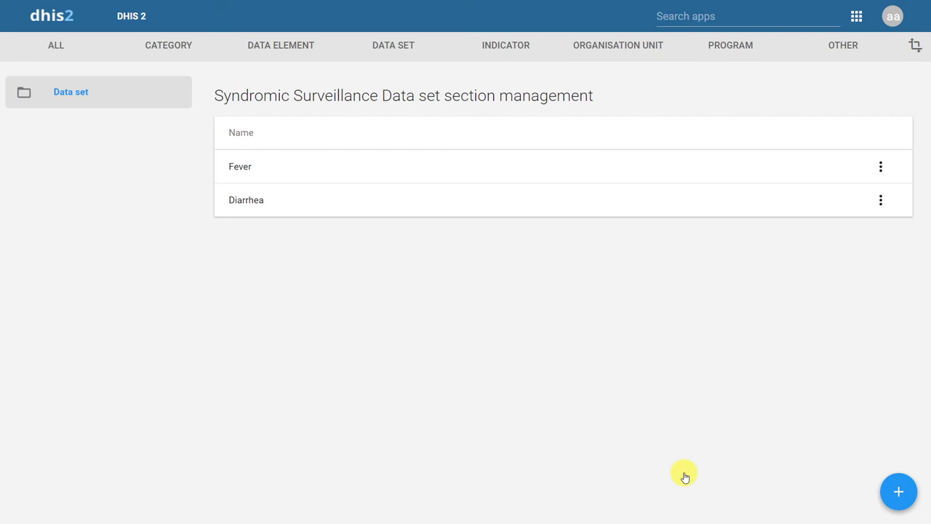
Edit the Syndromic Surveillance data set to open 5 future periods for data entry, and save it
{"action": "left_click", "coordinate": [65, 95]}
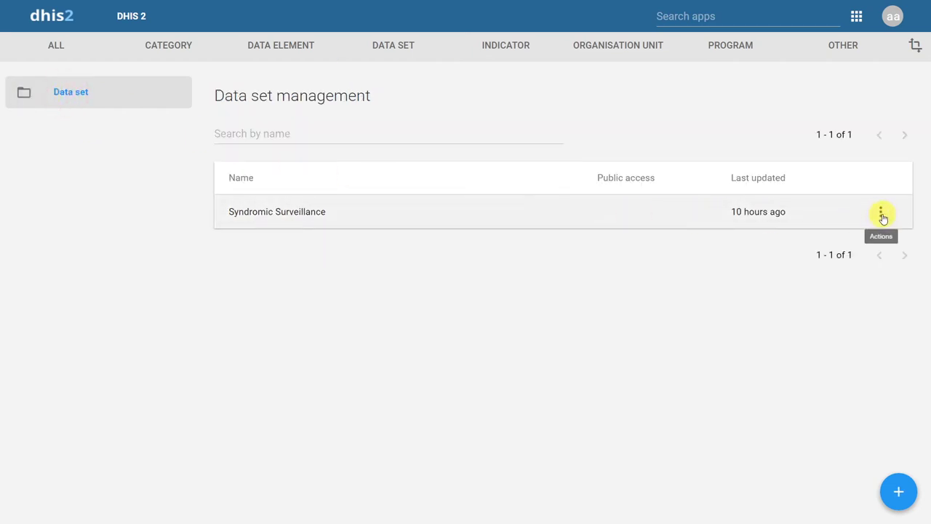
{"action": "left_click", "coordinate": [882, 216]}
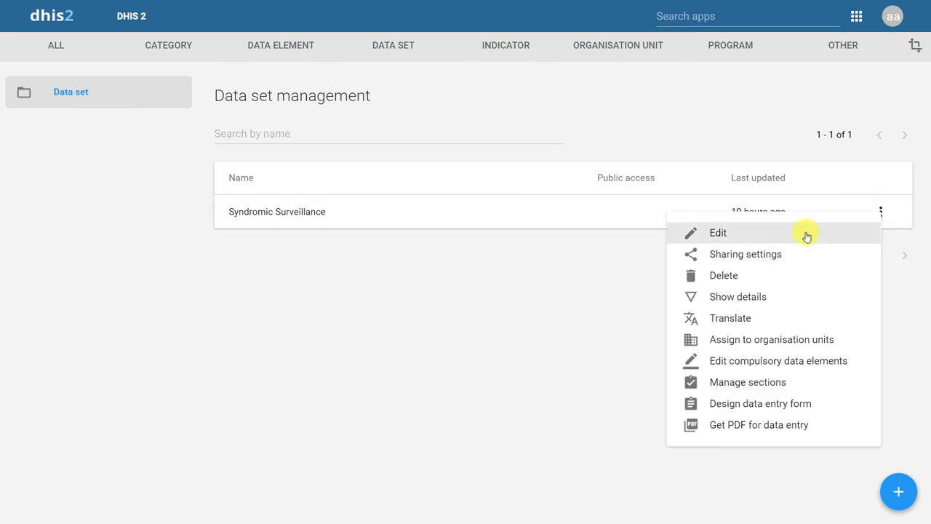
{"action": "left_click", "coordinate": [806, 234]}
{"action": "left_click_drag", "start_coordinate": [927, 117], "coordinate": [928, 160]}
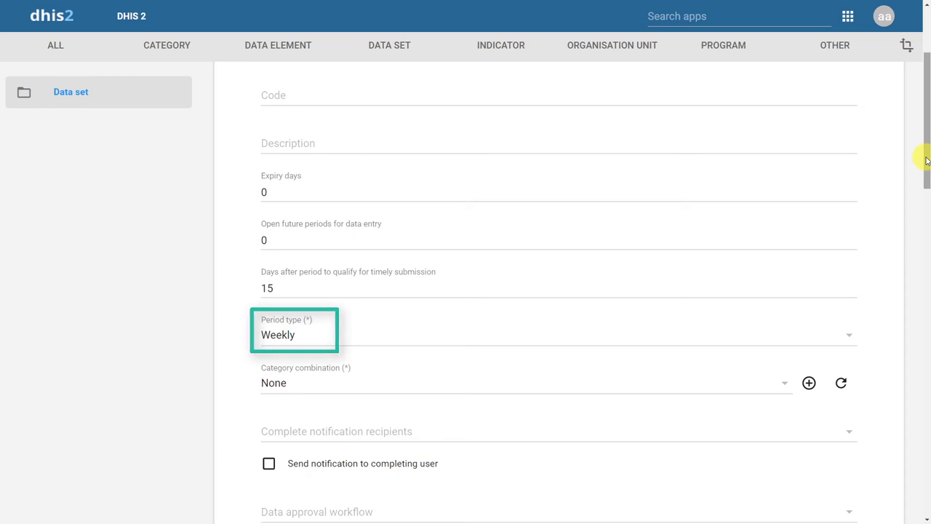
{"action": "left_click", "coordinate": [351, 241]}
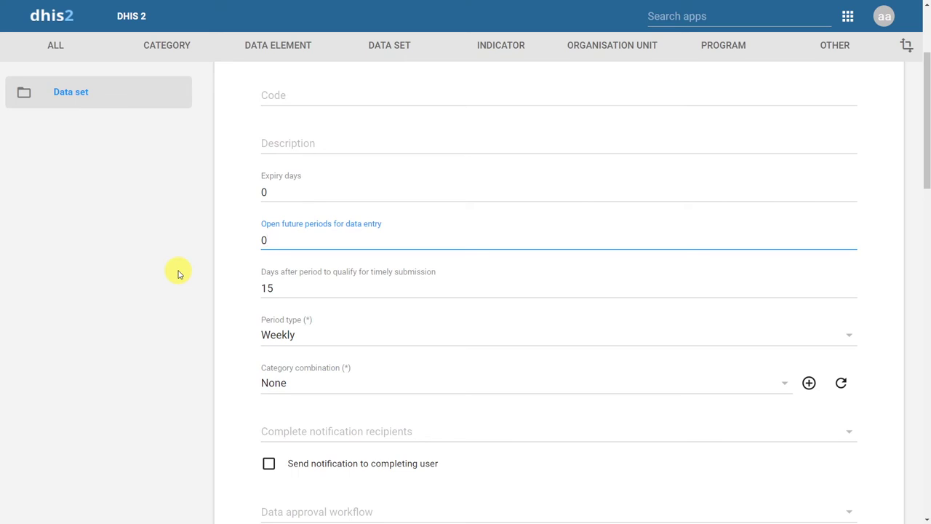
{"action": "key", "text": "BackSpace"}
{"action": "type", "text": "5"}
{"action": "left_click_drag", "start_coordinate": [925, 139], "coordinate": [928, 509]}
{"action": "left_click", "coordinate": [323, 432]}
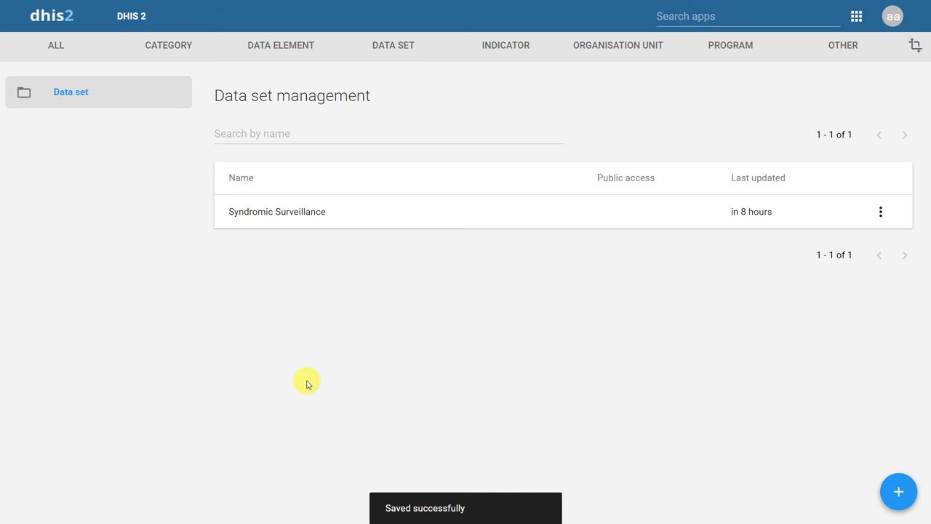
Open the Browser Cache Cleaner app and clear all session storage, local storage and IndexedDB items
{"action": "left_click", "coordinate": [751, 13]}
{"action": "left_click_drag", "start_coordinate": [864, 117], "coordinate": [876, 269]}
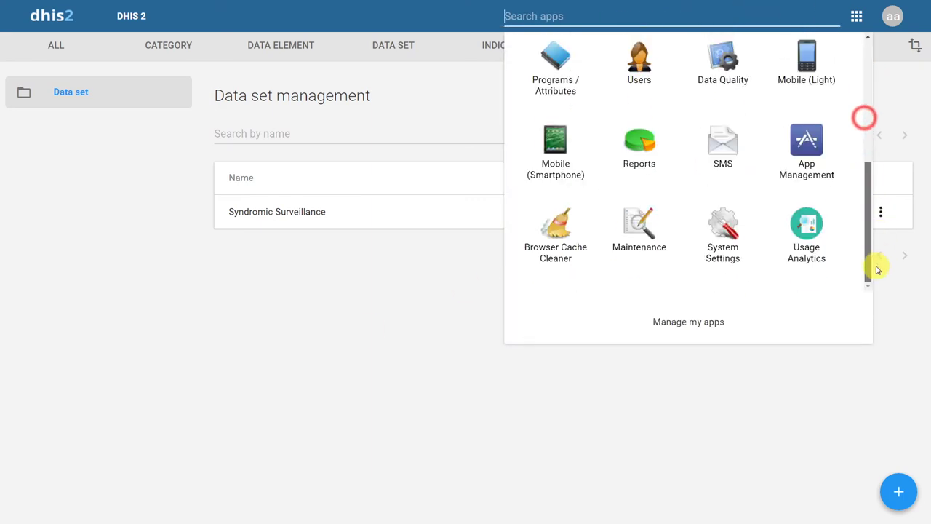
{"action": "left_click", "coordinate": [556, 270]}
{"action": "left_click_drag", "start_coordinate": [925, 206], "coordinate": [917, 309]}
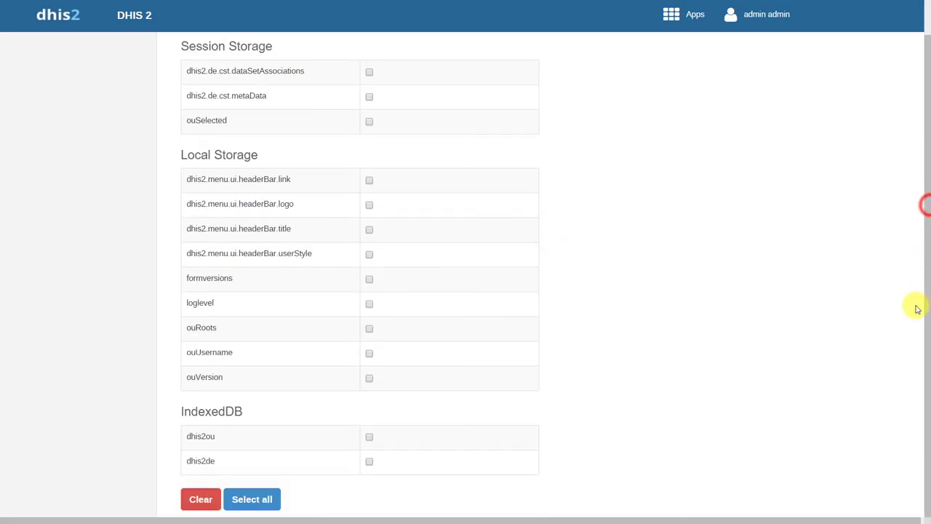
{"action": "left_click", "coordinate": [256, 502]}
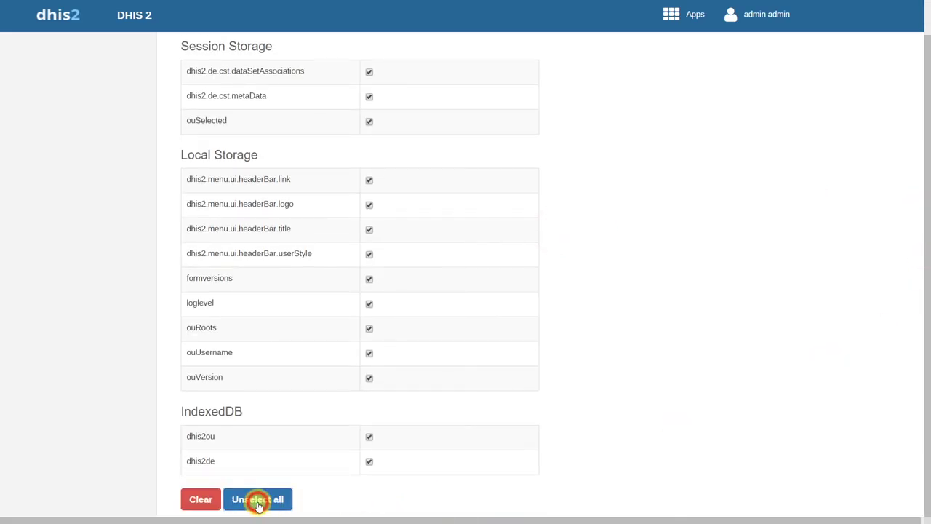
{"action": "left_click", "coordinate": [199, 501]}
{"action": "left_click", "coordinate": [602, 160]}
Switch to the Data Entry app and select Guelph Health Centre under Canada, Ontario, Waterloo-Wellington
{"action": "left_click", "coordinate": [687, 16]}
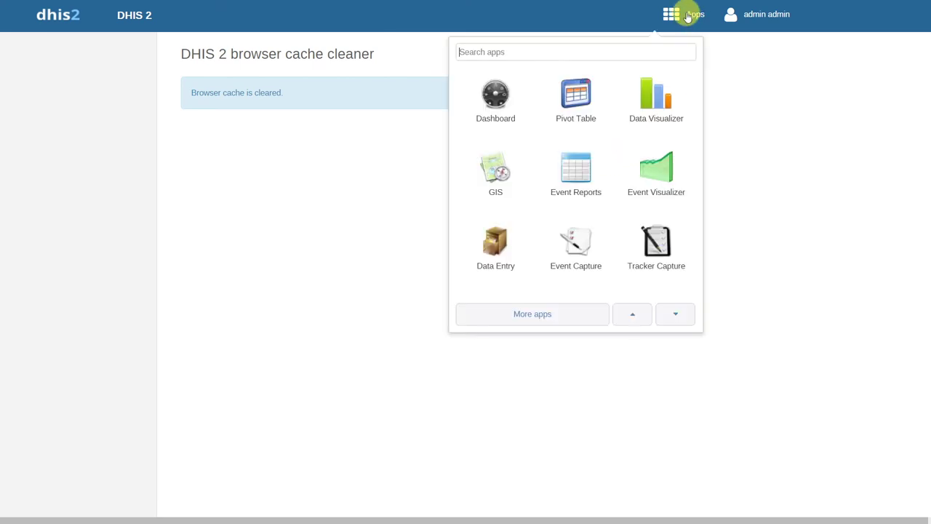
{"action": "left_click", "coordinate": [492, 277]}
{"action": "left_click", "coordinate": [5, 67]}
{"action": "left_click", "coordinate": [14, 79]}
{"action": "left_click", "coordinate": [25, 114]}
{"action": "left_click", "coordinate": [45, 136]}
Load the Syndromic Surveillance form for period W46 - 2016-11-14 - 2016-11-20 and review the selectable periods
{"action": "left_click", "coordinate": [419, 106]}
{"action": "left_click", "coordinate": [384, 132]}
{"action": "left_click", "coordinate": [386, 122]}
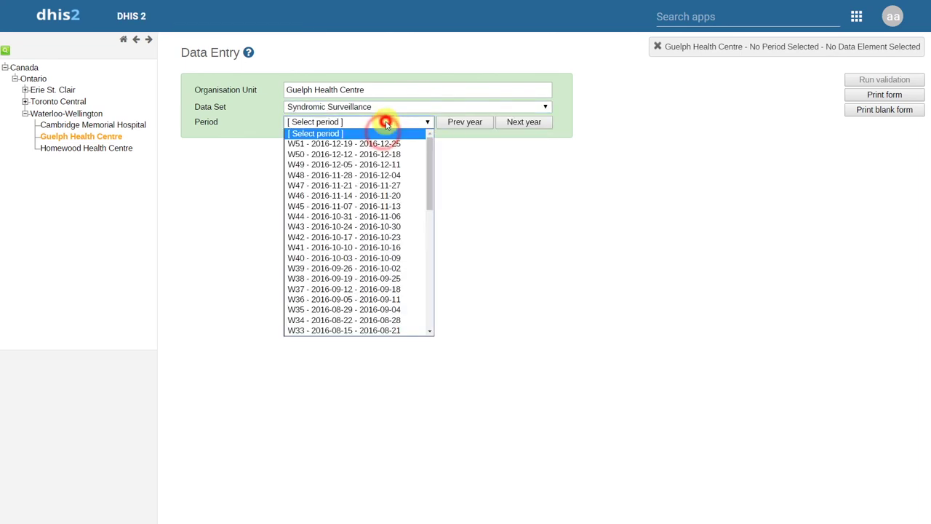
{"action": "left_click", "coordinate": [380, 195]}
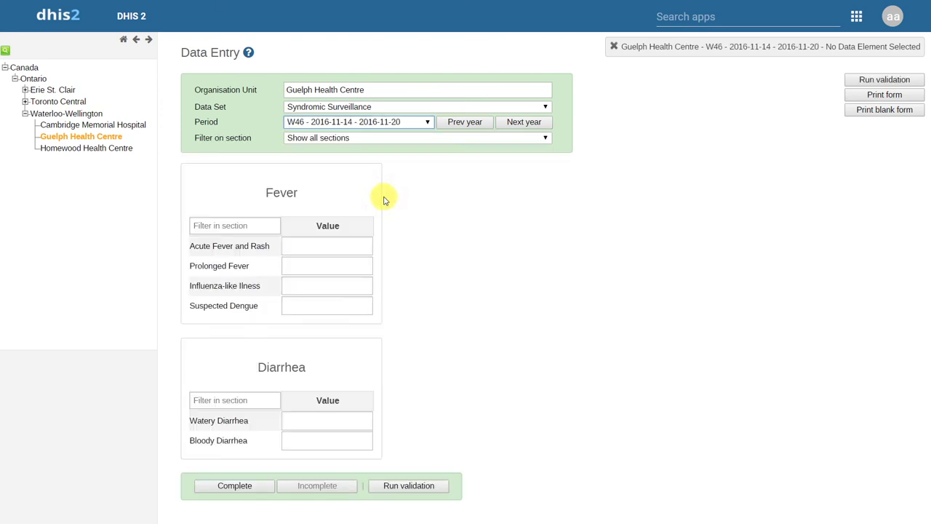
{"action": "left_click", "coordinate": [409, 199]}
{"action": "left_click", "coordinate": [409, 122]}
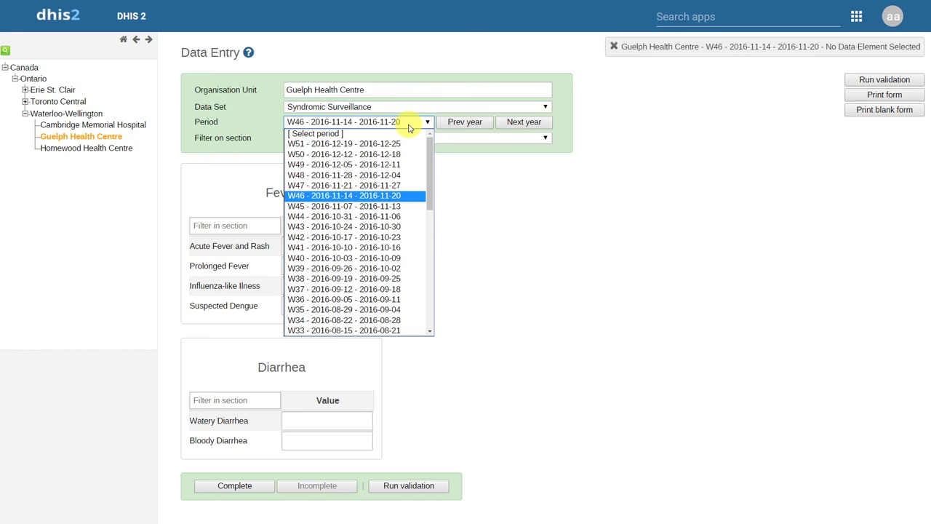